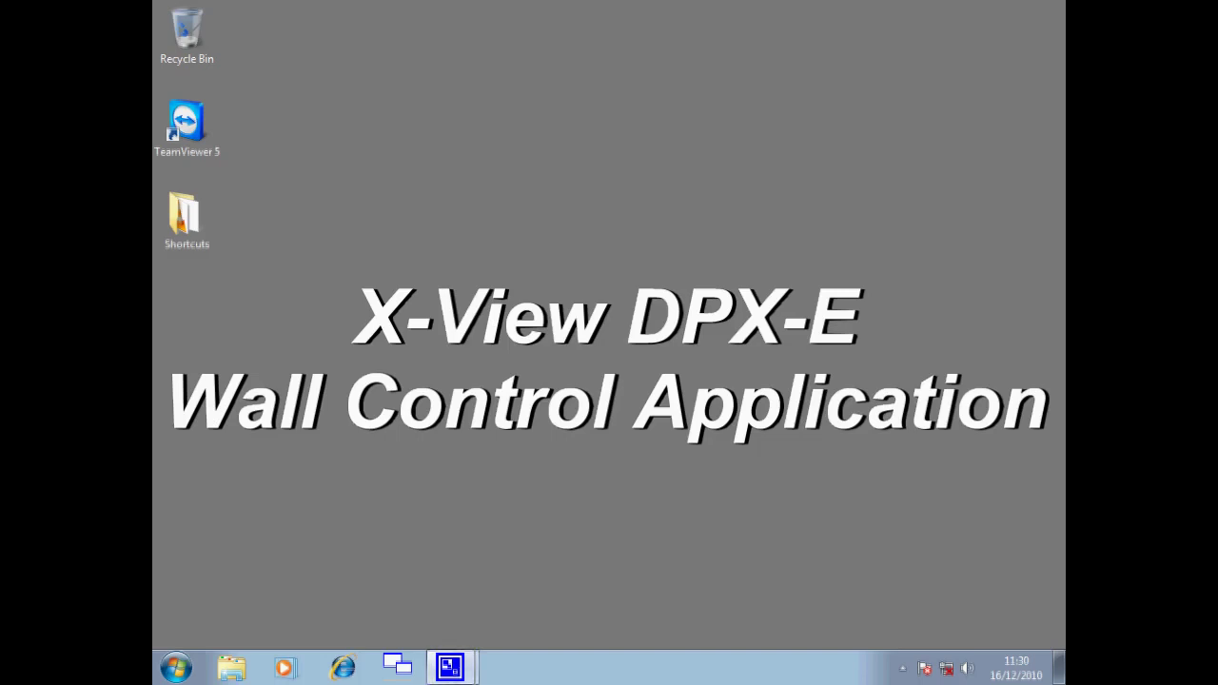
Restore Wall Control and connect to the My Computer machine under Machines.
{"action": "left_click", "coordinate": [404, 668]}
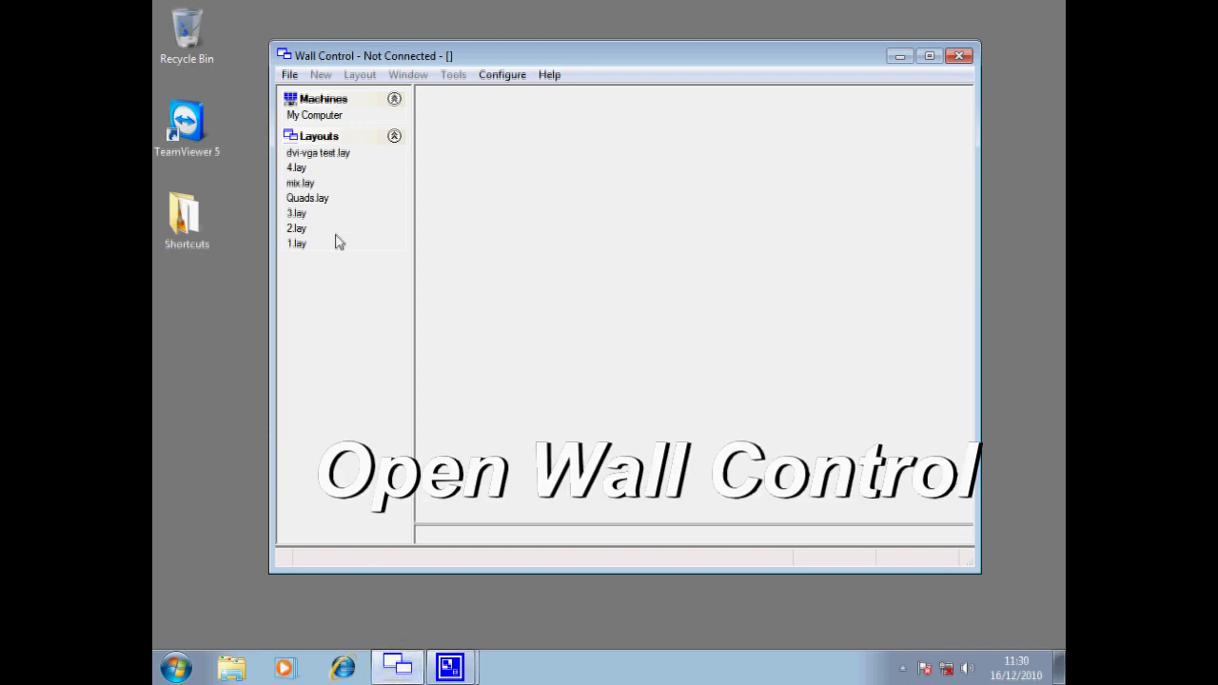
{"action": "left_click", "coordinate": [323, 120]}
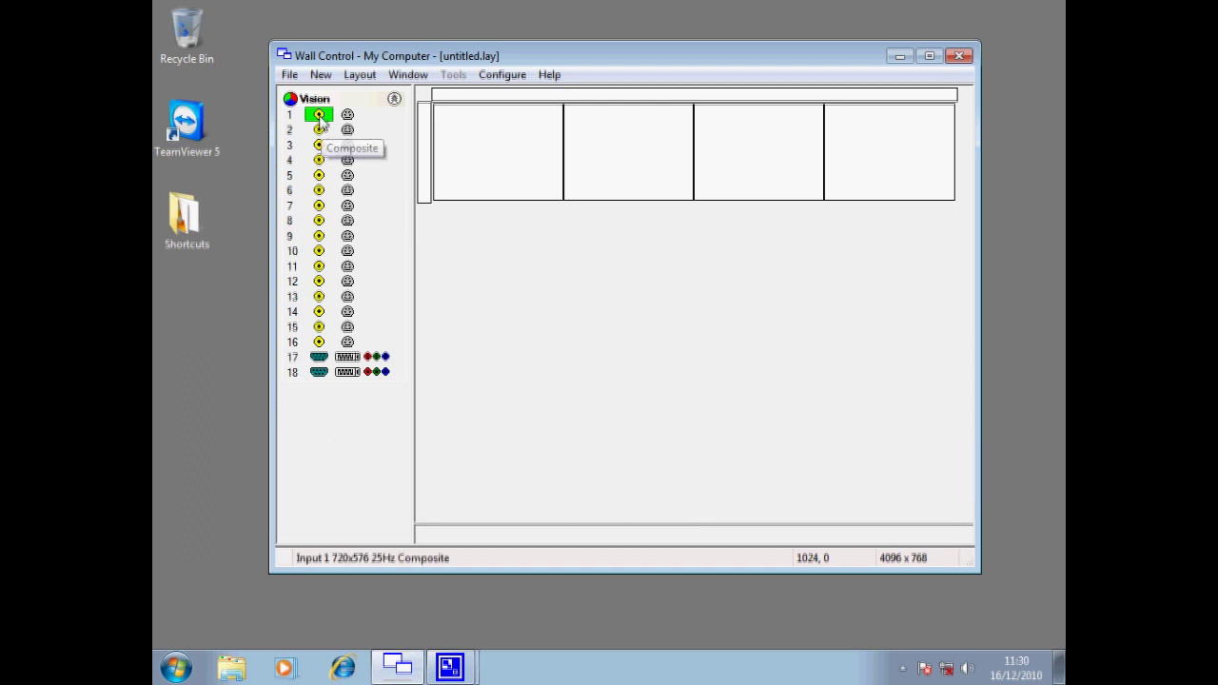
Add a Vision - 1 window for input 1, nudge it inward and shrink it to 556 x 417.
{"action": "double_click", "coordinate": [320, 115]}
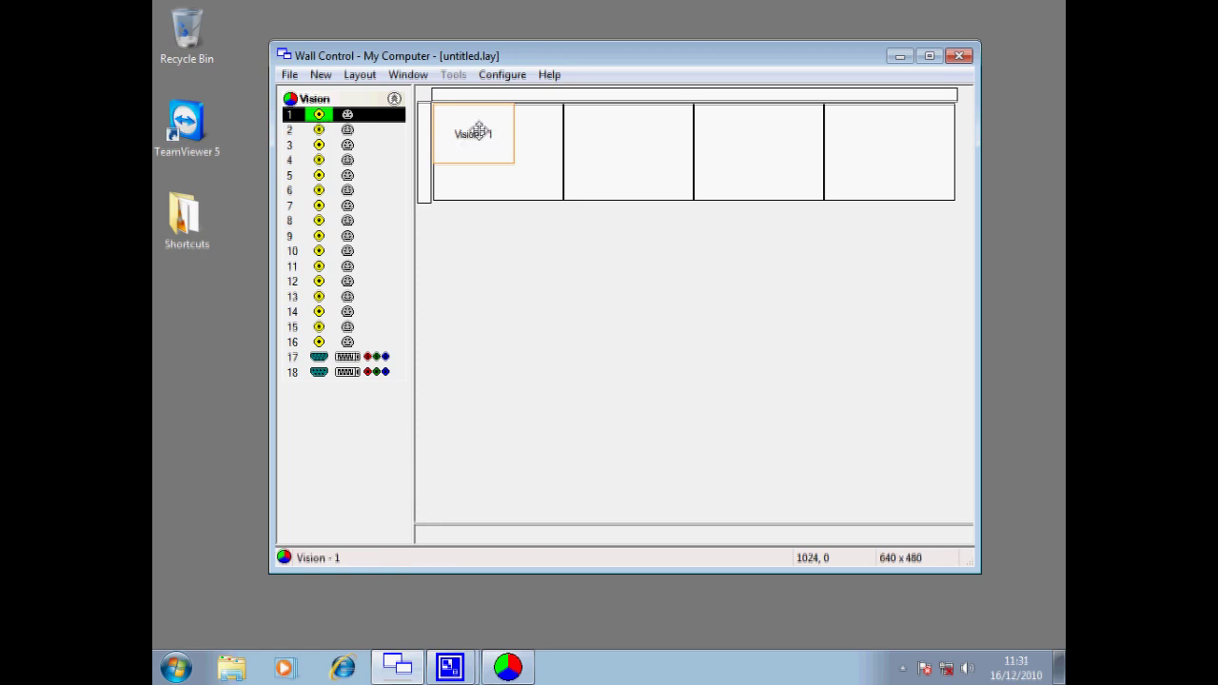
{"action": "left_click_drag", "start_coordinate": [479, 131], "coordinate": [494, 136]}
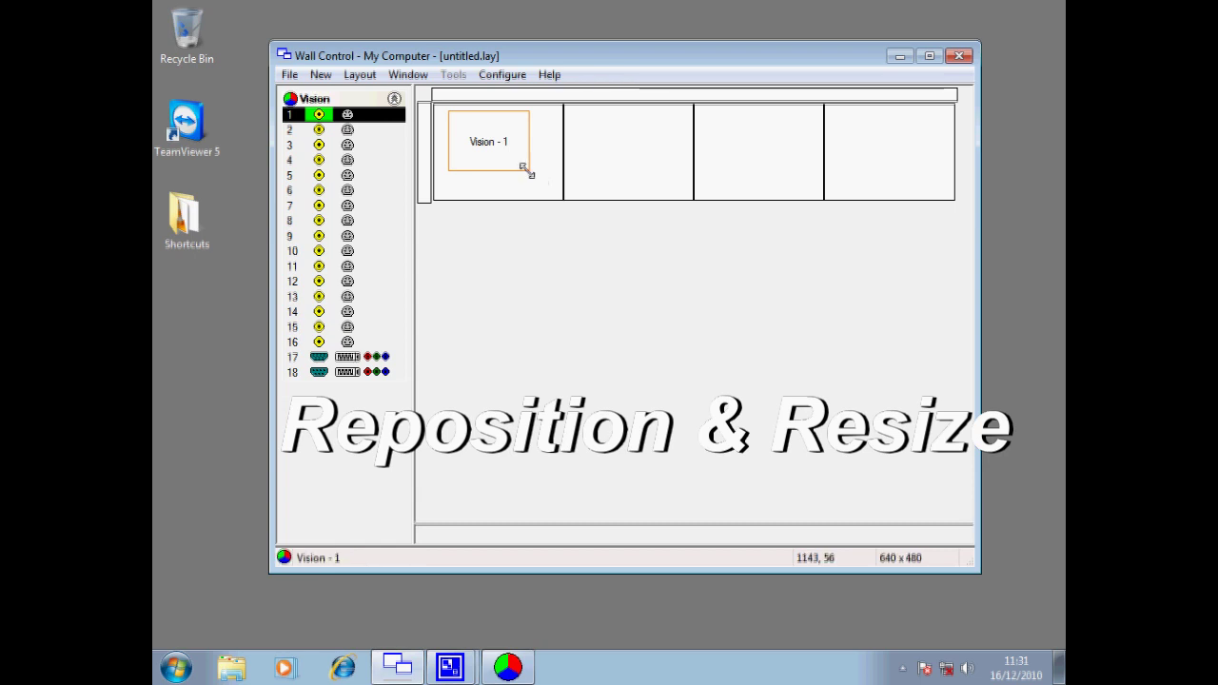
{"action": "mouse_move", "coordinate": [528, 172]}
{"action": "left_mouse_down"}
{"action": "mouse_move", "coordinate": [483, 144]}
{"action": "mouse_move", "coordinate": [527, 177]}
{"action": "mouse_move", "coordinate": [832, 171]}
{"action": "mouse_move", "coordinate": [898, 178]}
{"action": "mouse_move", "coordinate": [905, 191]}
{"action": "mouse_move", "coordinate": [518, 163]}
{"action": "left_mouse_up"}
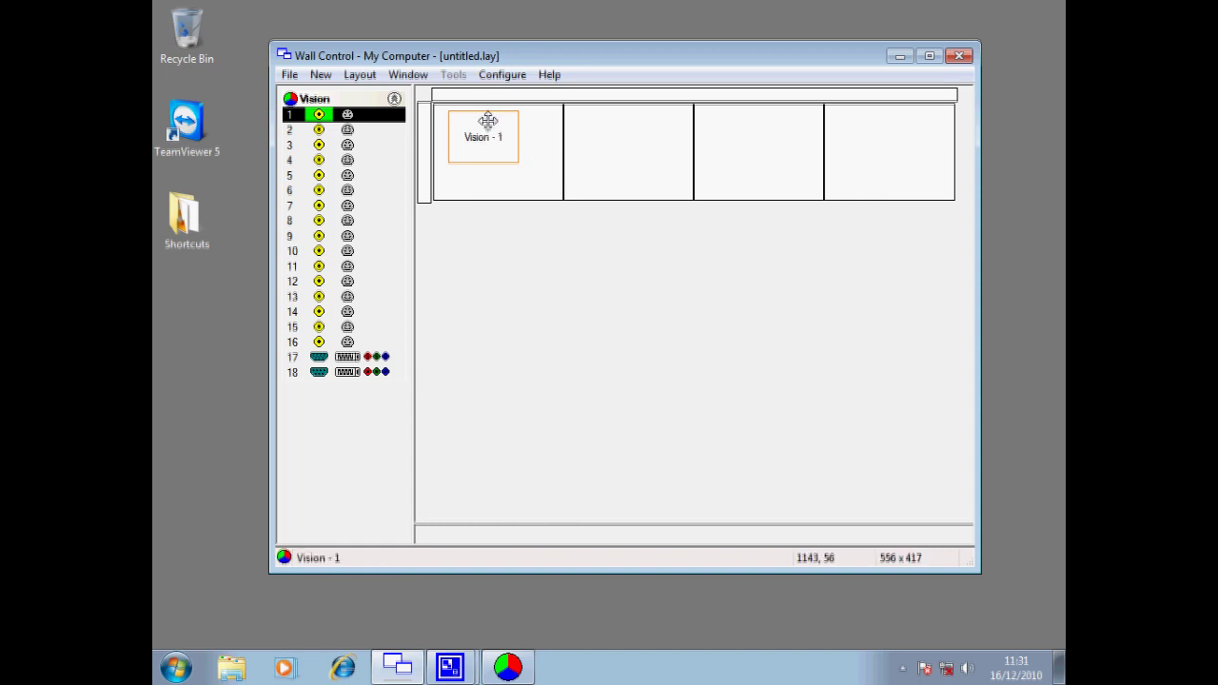
Set the Wall Control display to Capture desktop and allow its firewall access.
{"action": "left_click", "coordinate": [504, 75]}
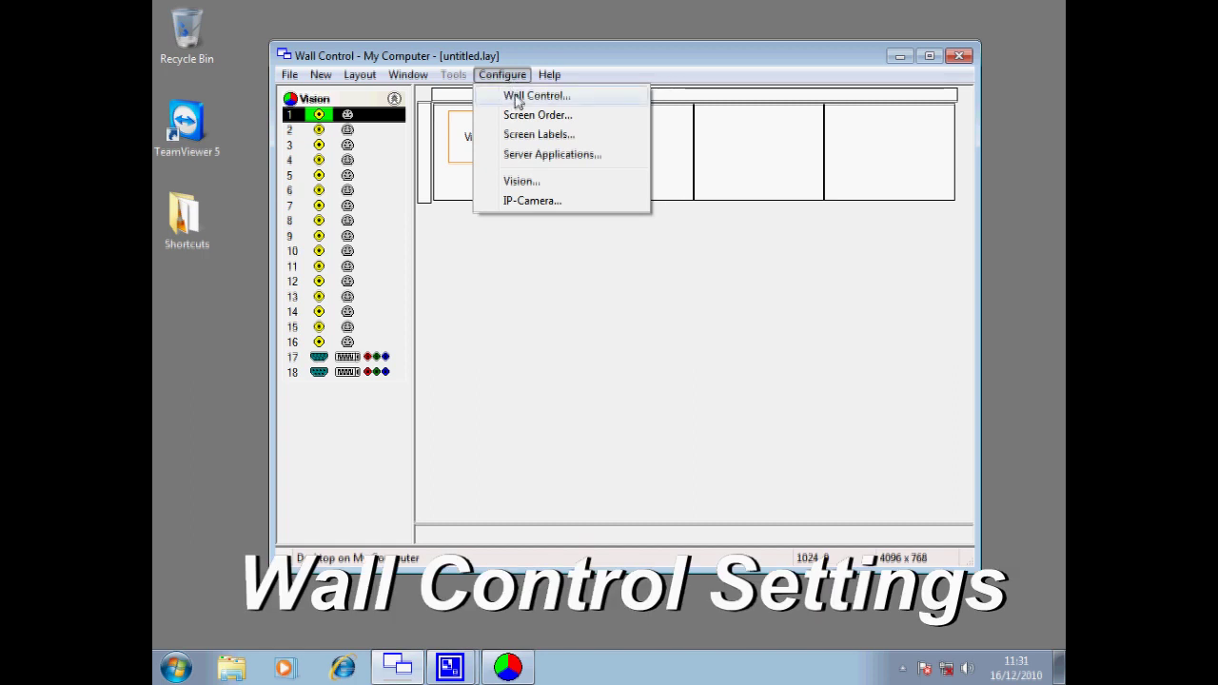
{"action": "left_click", "coordinate": [516, 97]}
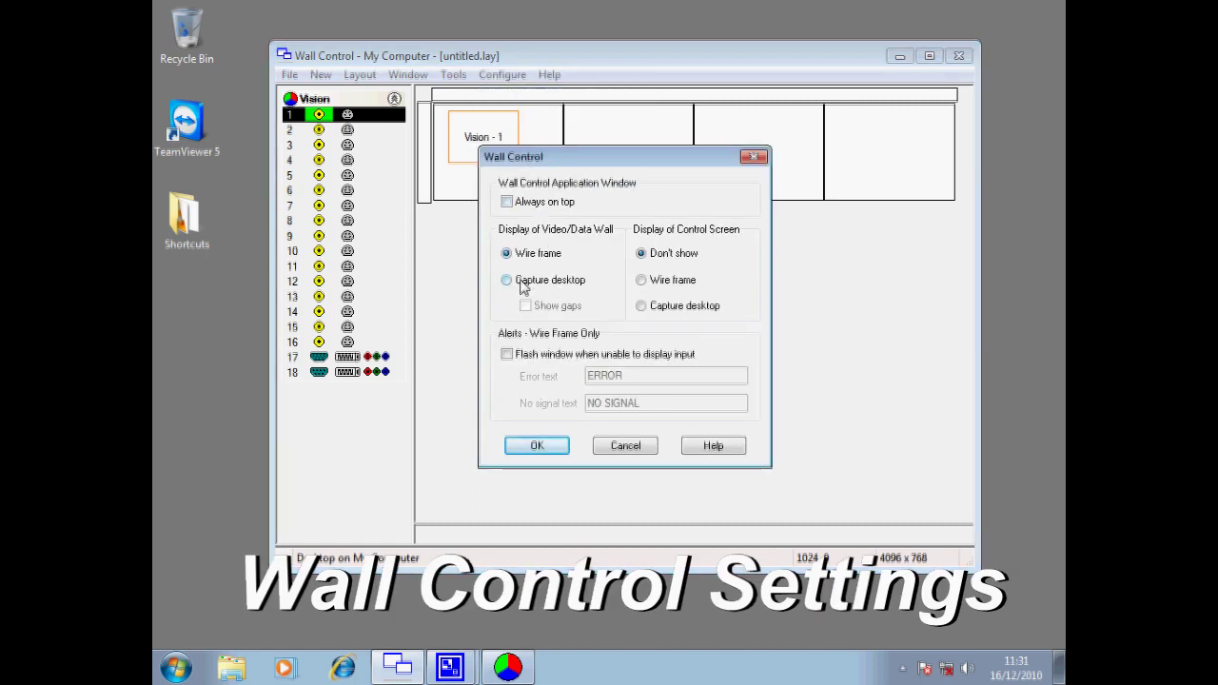
{"action": "left_click", "coordinate": [527, 283]}
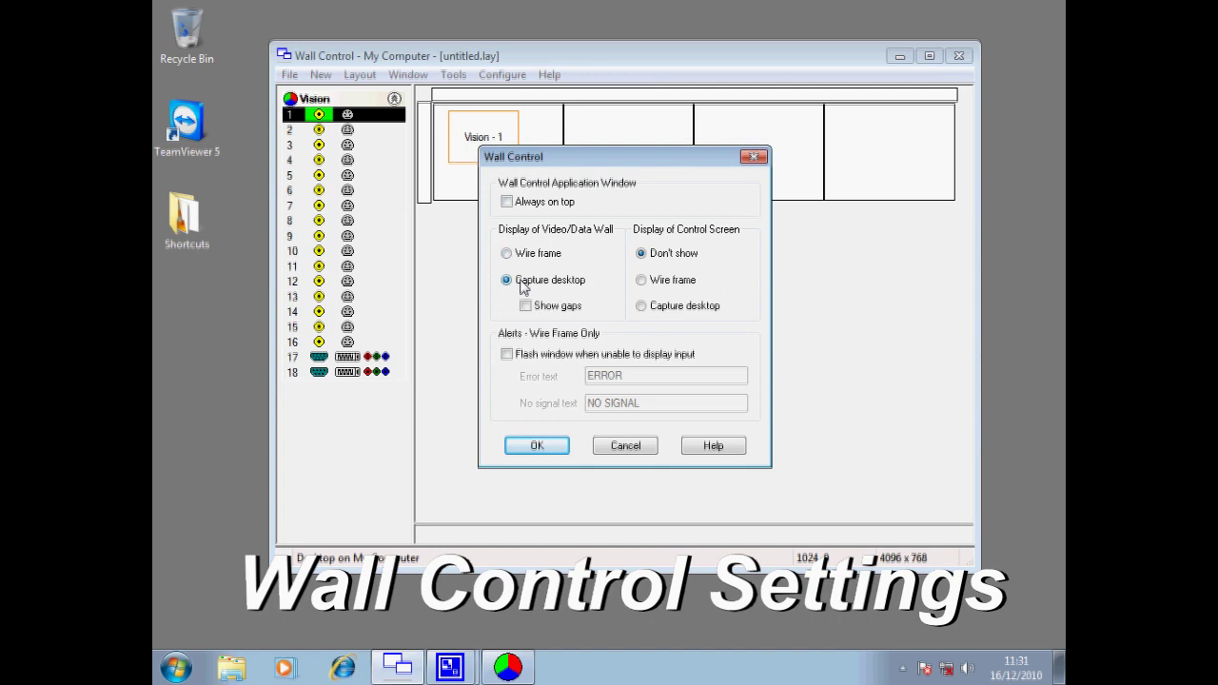
{"action": "left_click", "coordinate": [537, 446]}
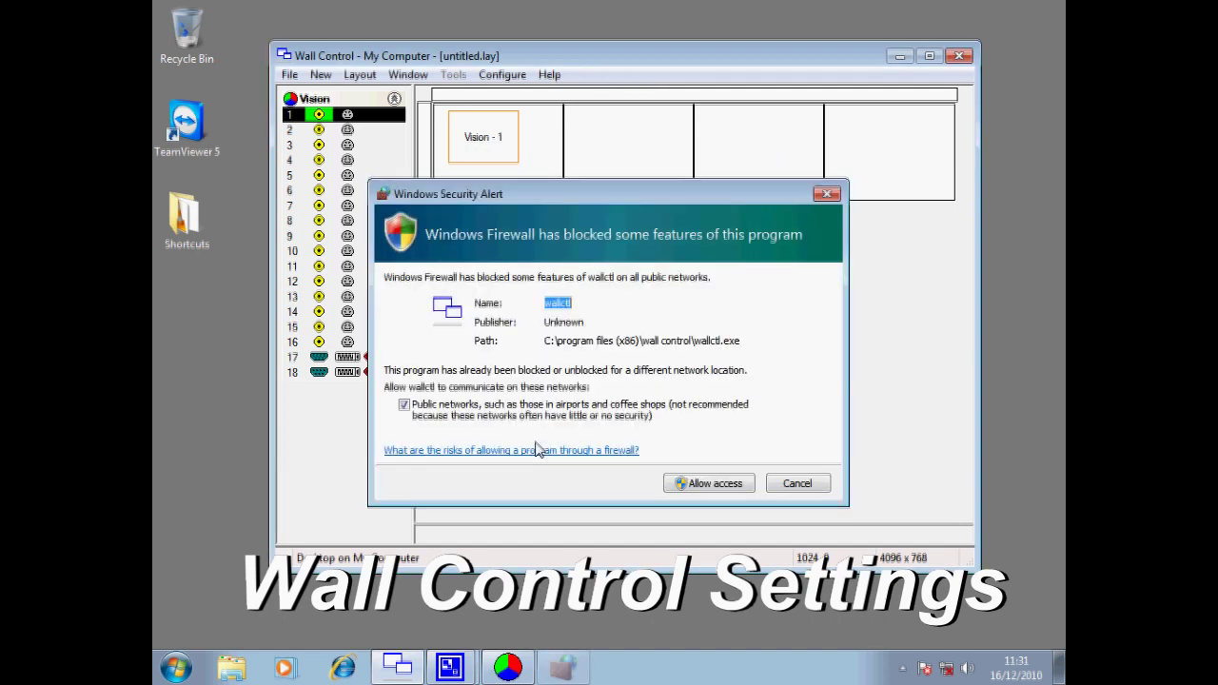
{"action": "left_click", "coordinate": [720, 491]}
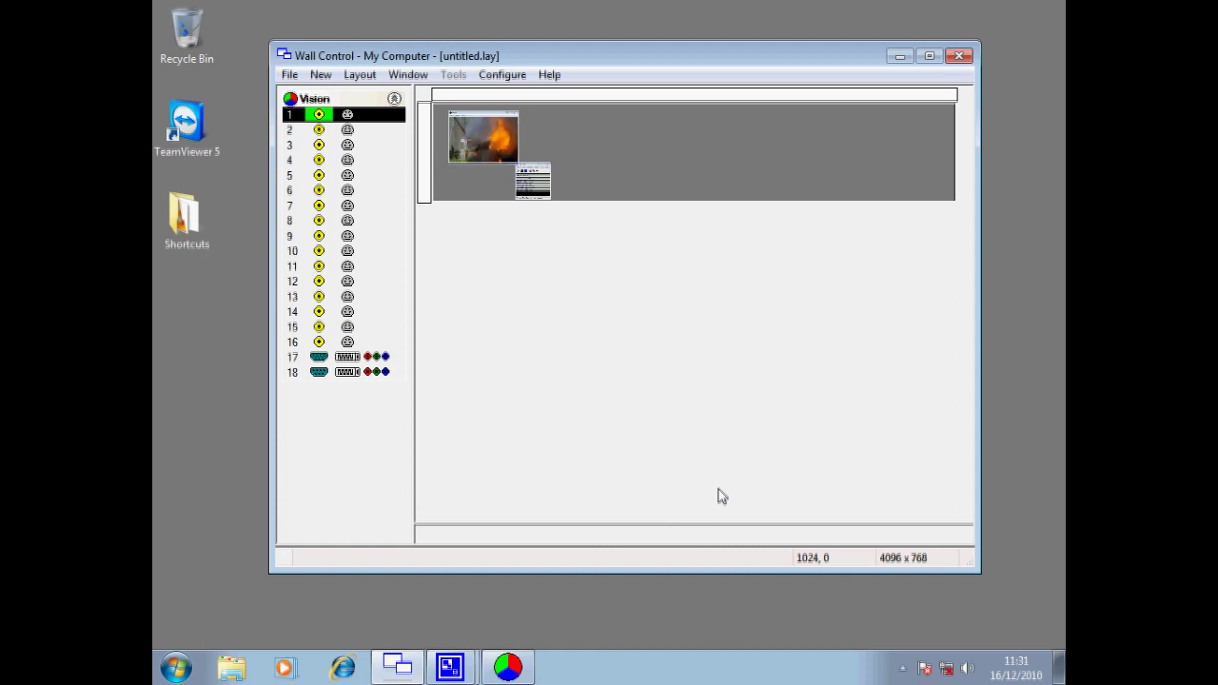
Switch the Wall Control display back to Wire frame, then open and dismiss the Configure menu.
{"action": "left_click", "coordinate": [501, 76]}
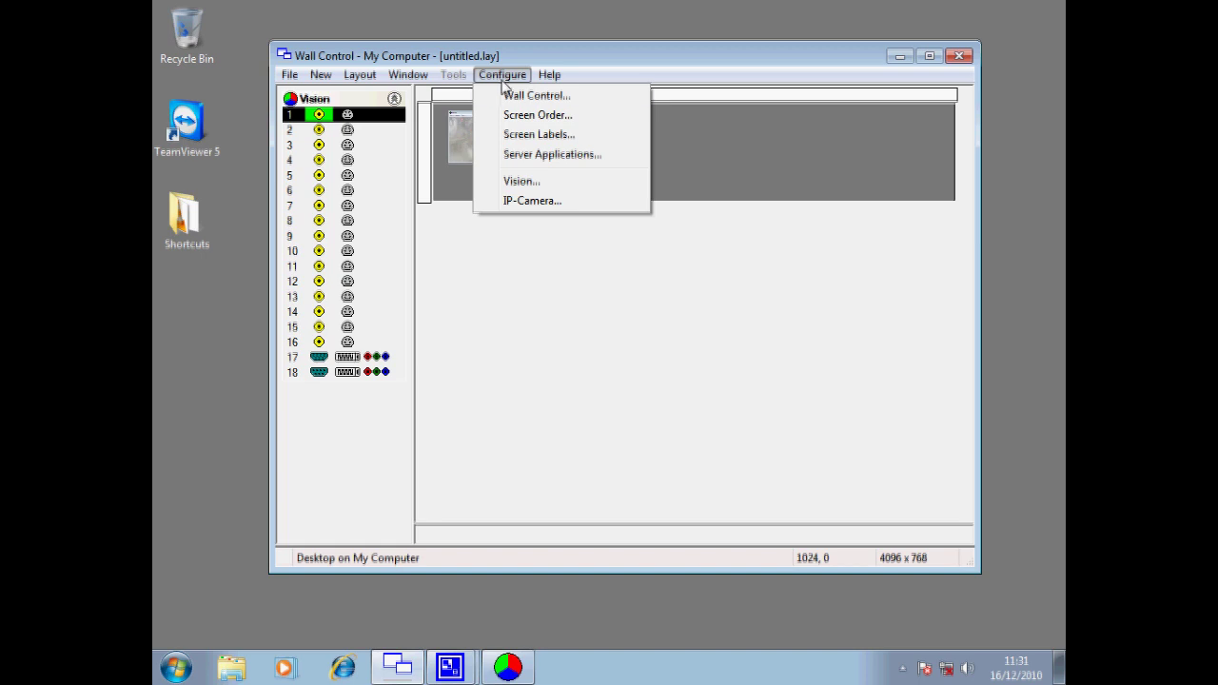
{"action": "left_click", "coordinate": [524, 96]}
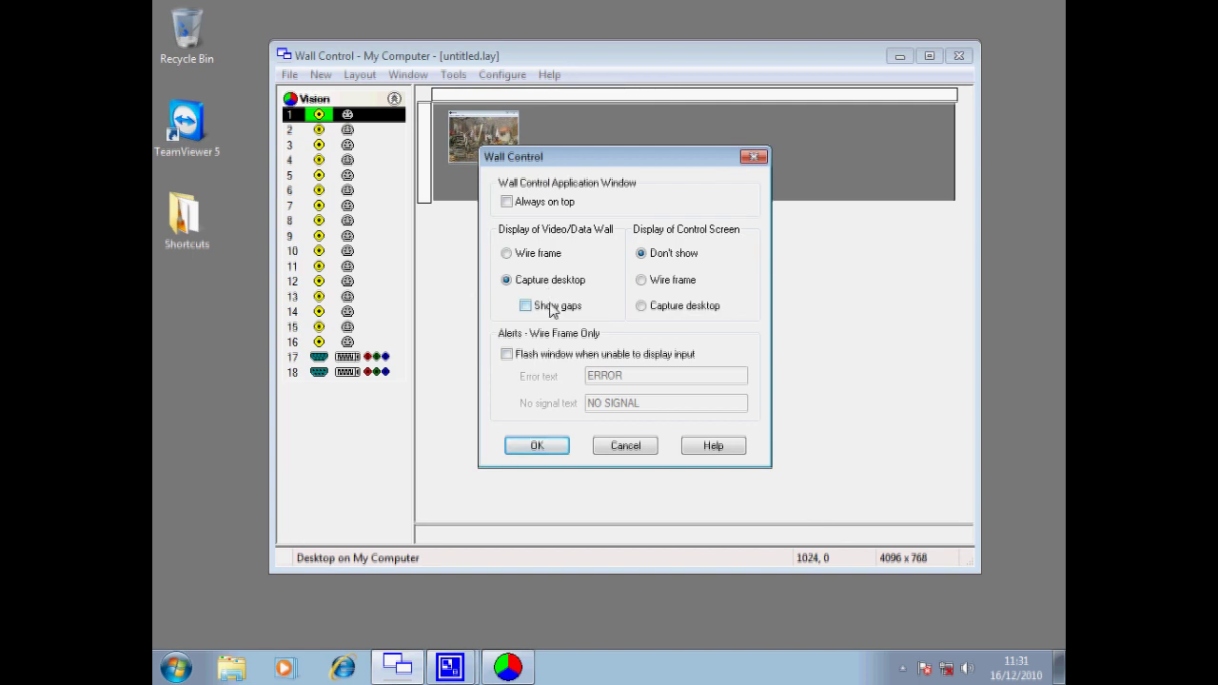
{"action": "left_click", "coordinate": [519, 255]}
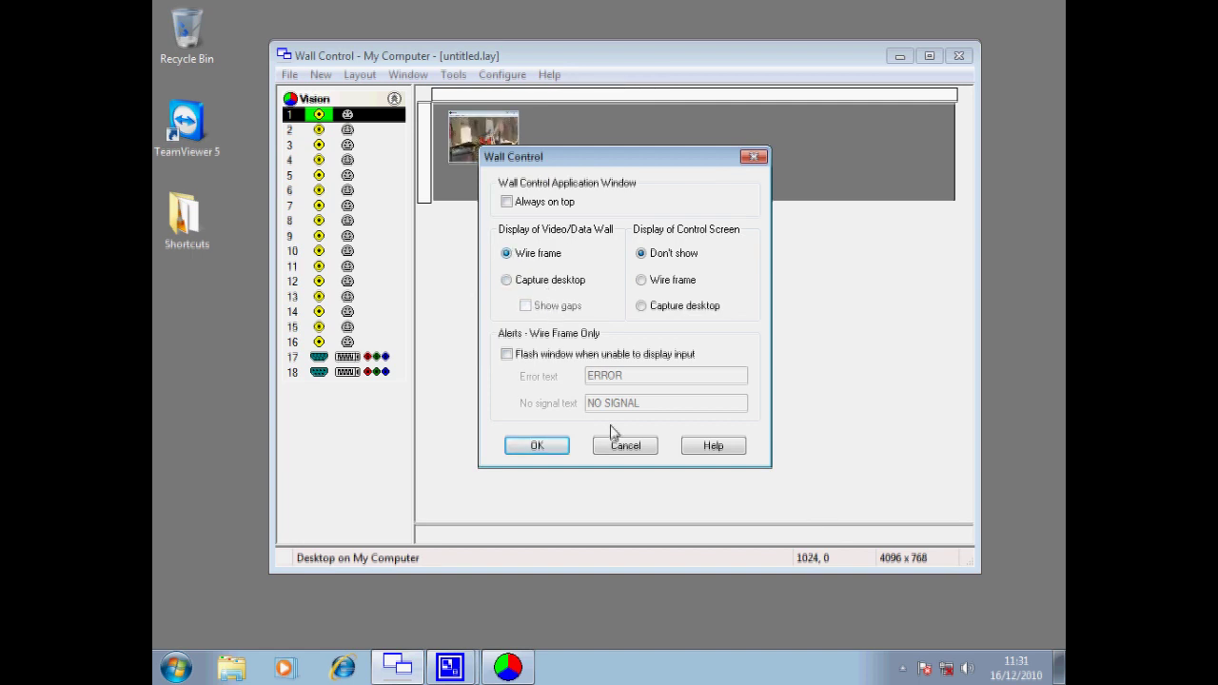
{"action": "left_click", "coordinate": [533, 453]}
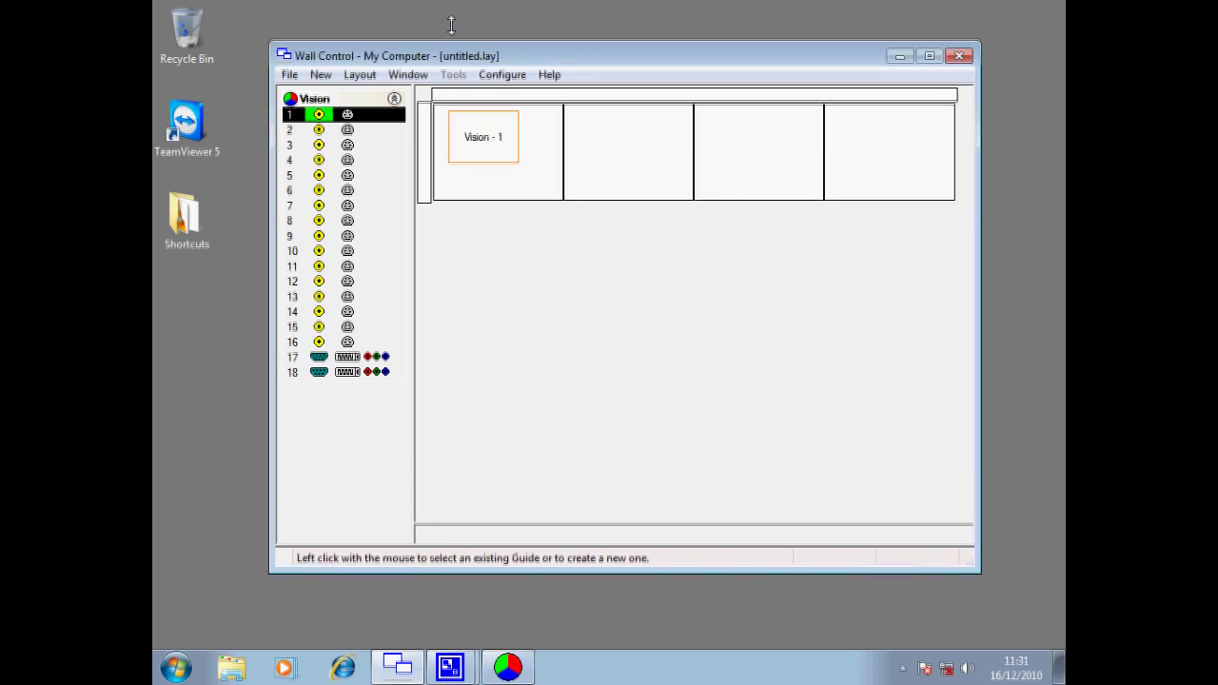
{"action": "left_click", "coordinate": [504, 76]}
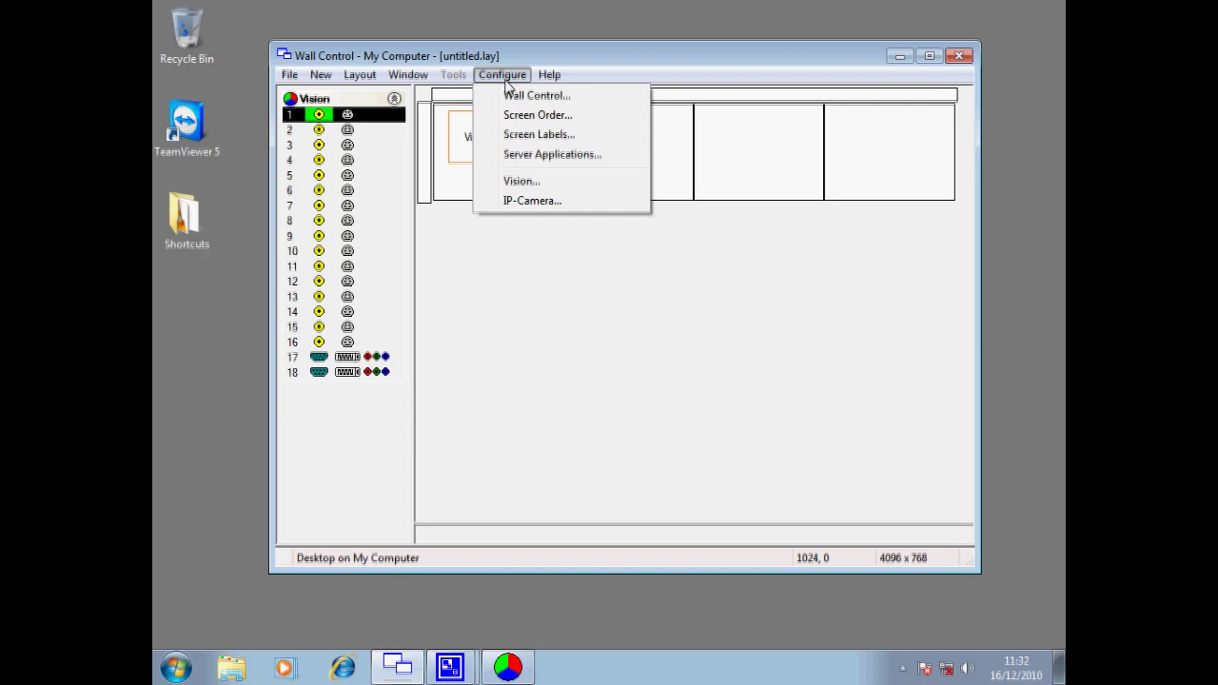
{"action": "left_click", "coordinate": [488, 281]}
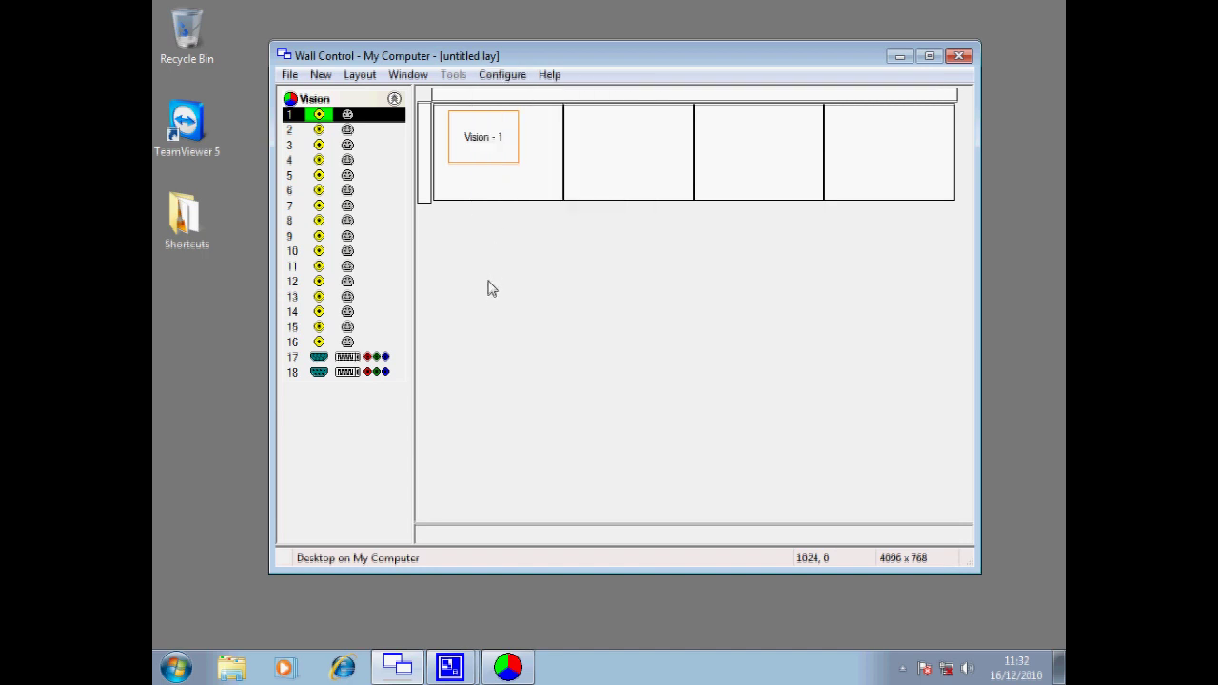
Open Window Properties for Vision - 1 and move the dialog down to uncover the layout.
{"action": "right_click", "coordinate": [485, 125]}
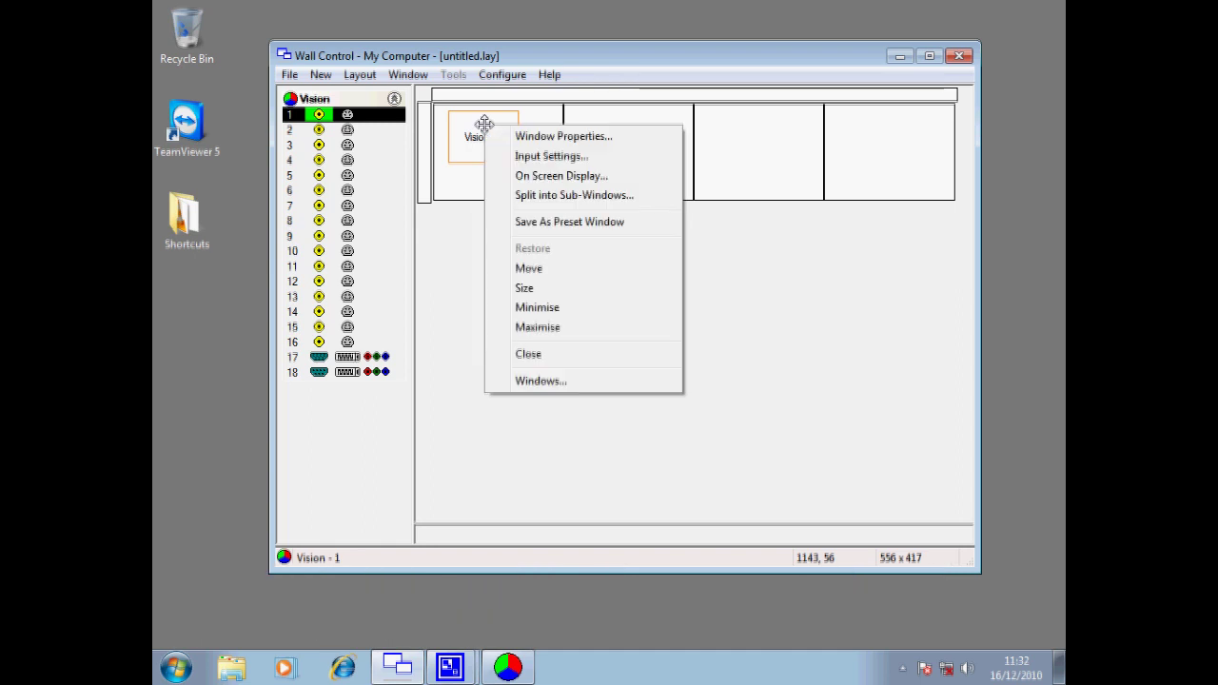
{"action": "left_click", "coordinate": [554, 138]}
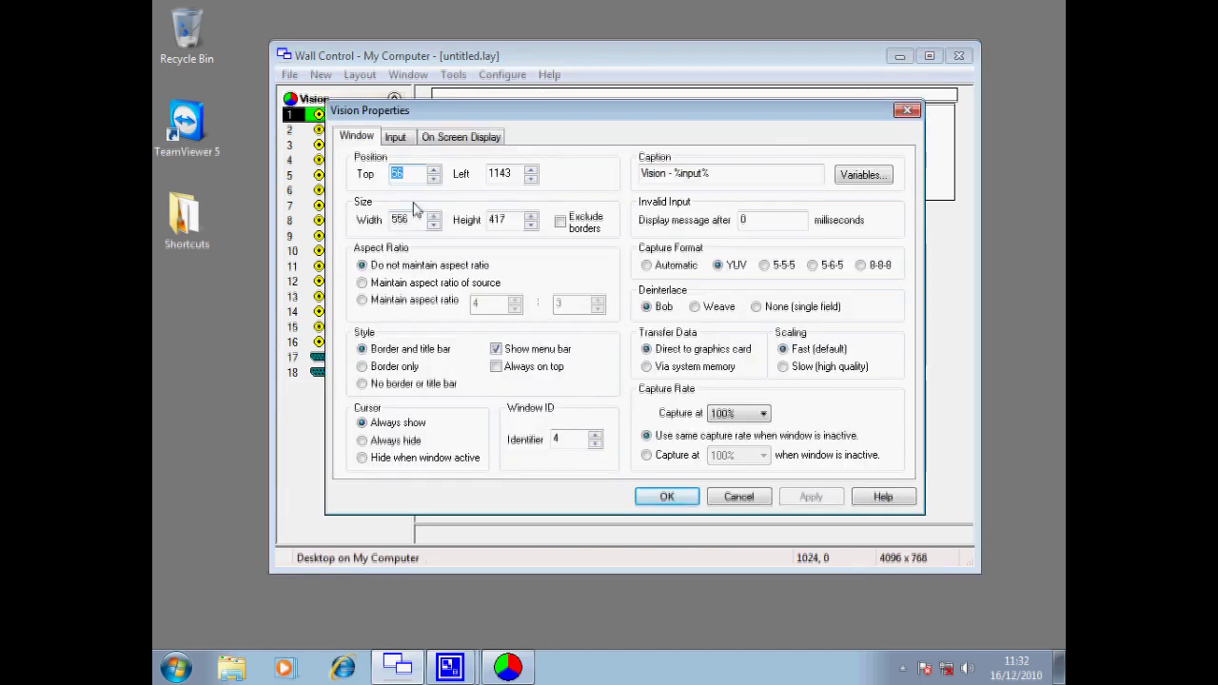
{"action": "left_click_drag", "start_coordinate": [698, 115], "coordinate": [742, 200]}
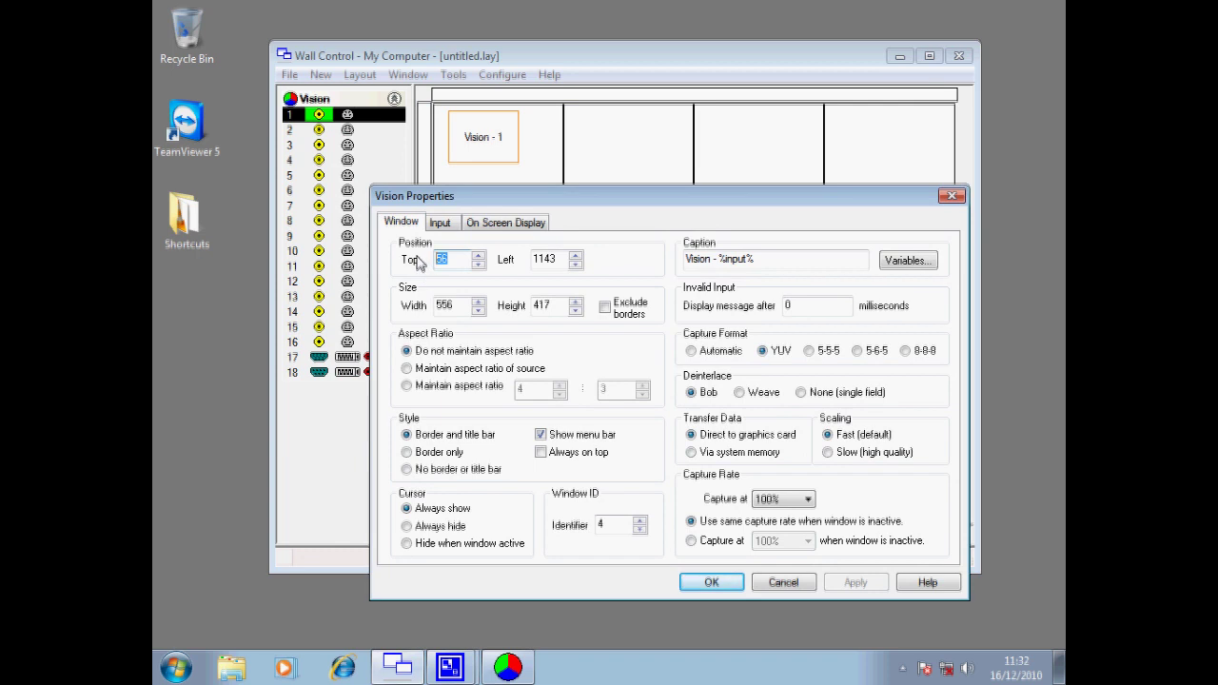
Set the window's Top to 0 and its size to 640 x 480, applying each change.
{"action": "type", "text": "0"}
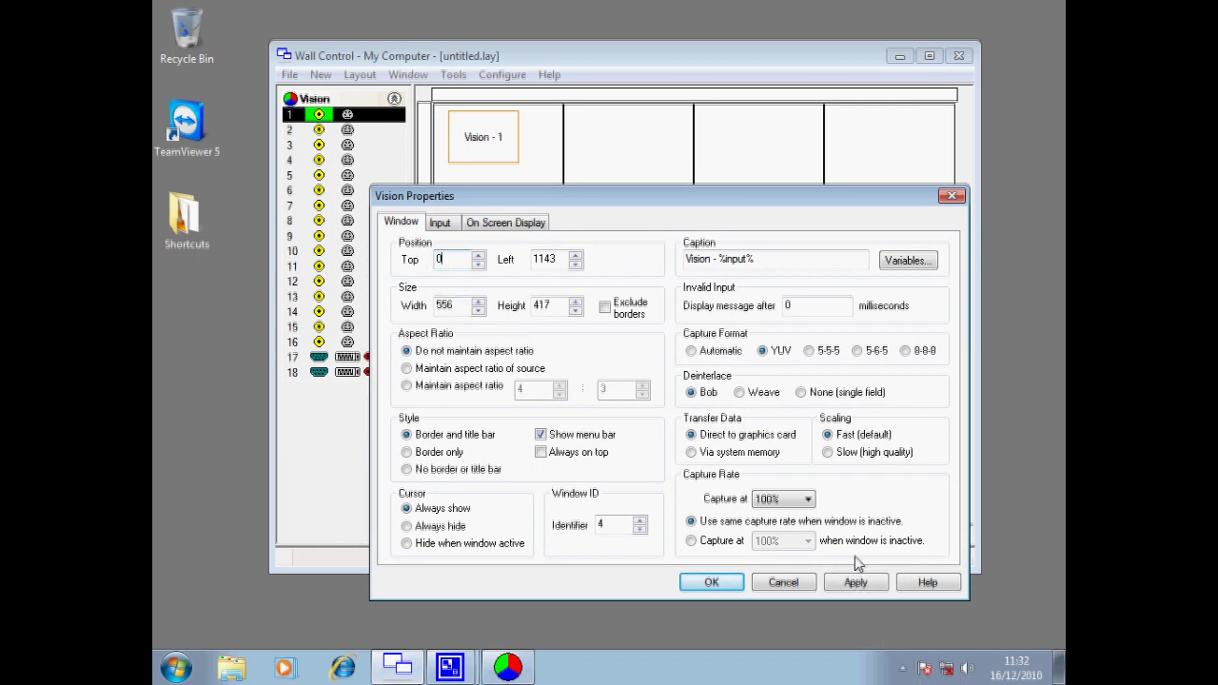
{"action": "left_click", "coordinate": [863, 589]}
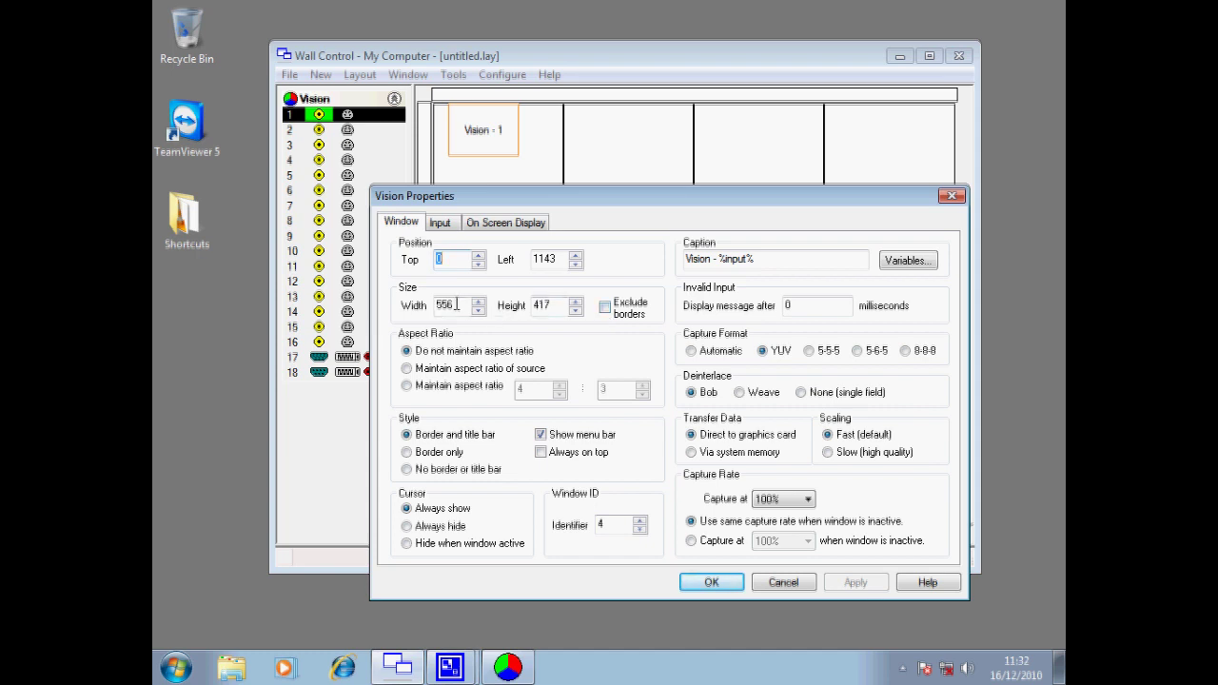
{"action": "double_click", "coordinate": [453, 305]}
{"action": "type", "text": "640"}
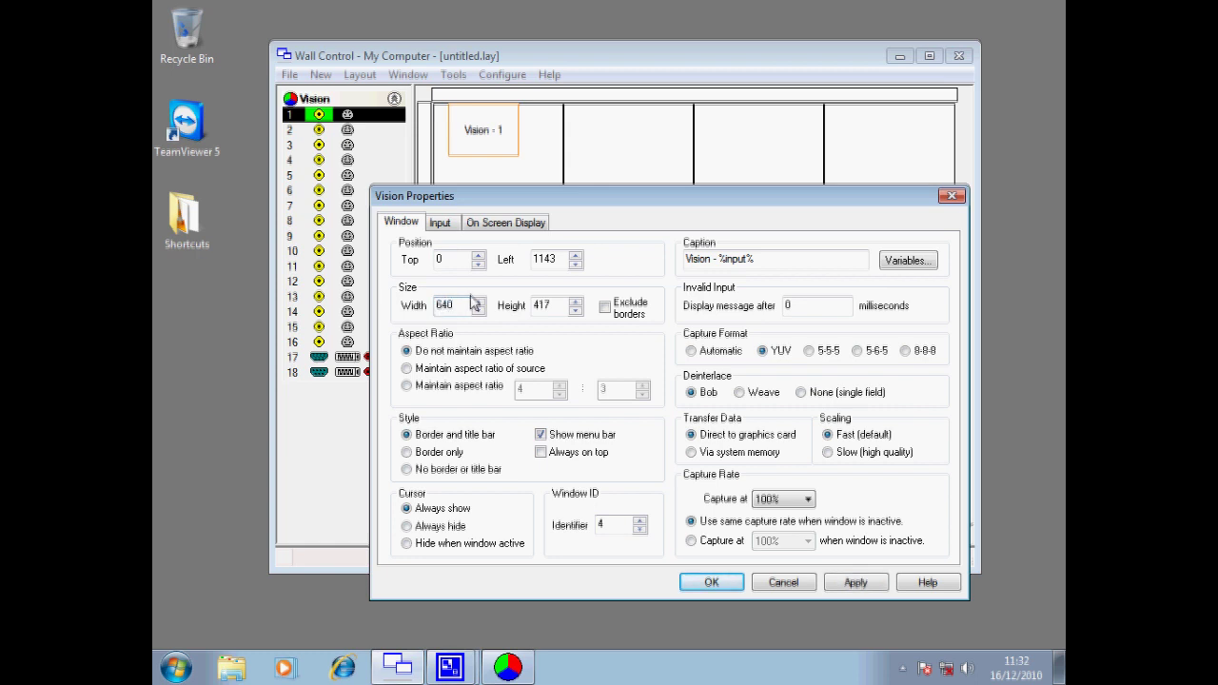
{"action": "double_click", "coordinate": [535, 305]}
{"action": "type", "text": "480"}
{"action": "left_click", "coordinate": [856, 583]}
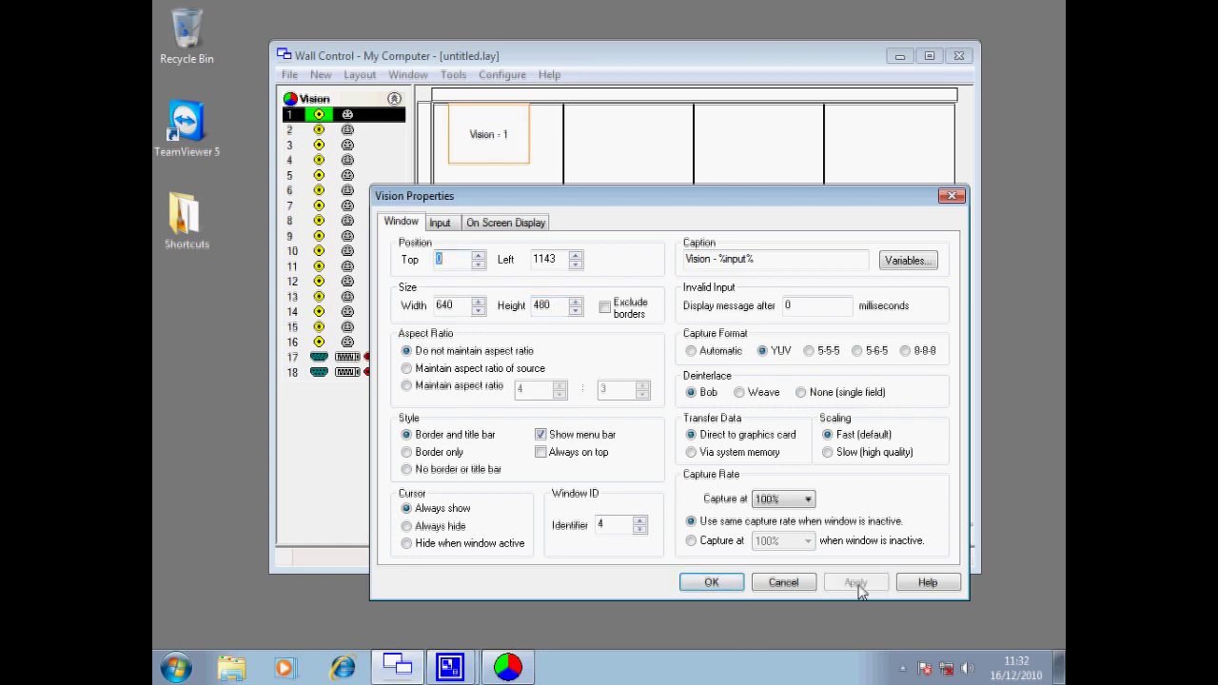
Apply a 4:3 aspect ratio (578 x 480), then switch to Do not maintain aspect ratio.
{"action": "left_click", "coordinate": [431, 371]}
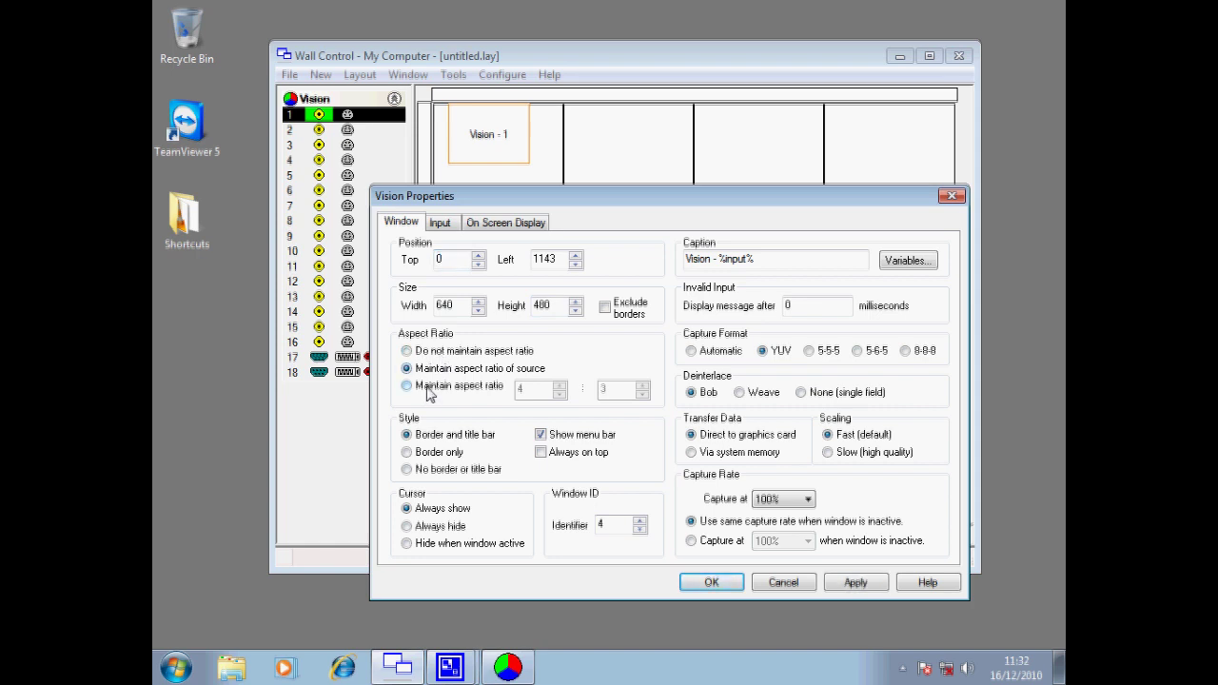
{"action": "left_click", "coordinate": [429, 390]}
{"action": "left_click", "coordinate": [855, 586]}
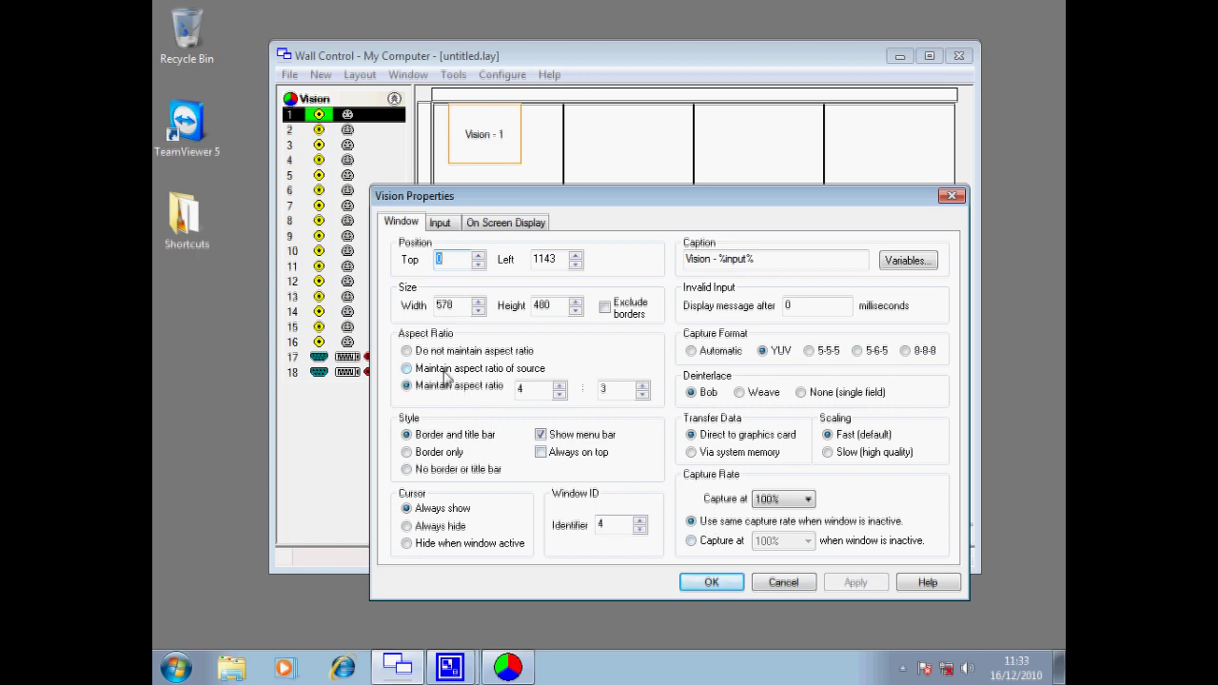
{"action": "left_click", "coordinate": [415, 354]}
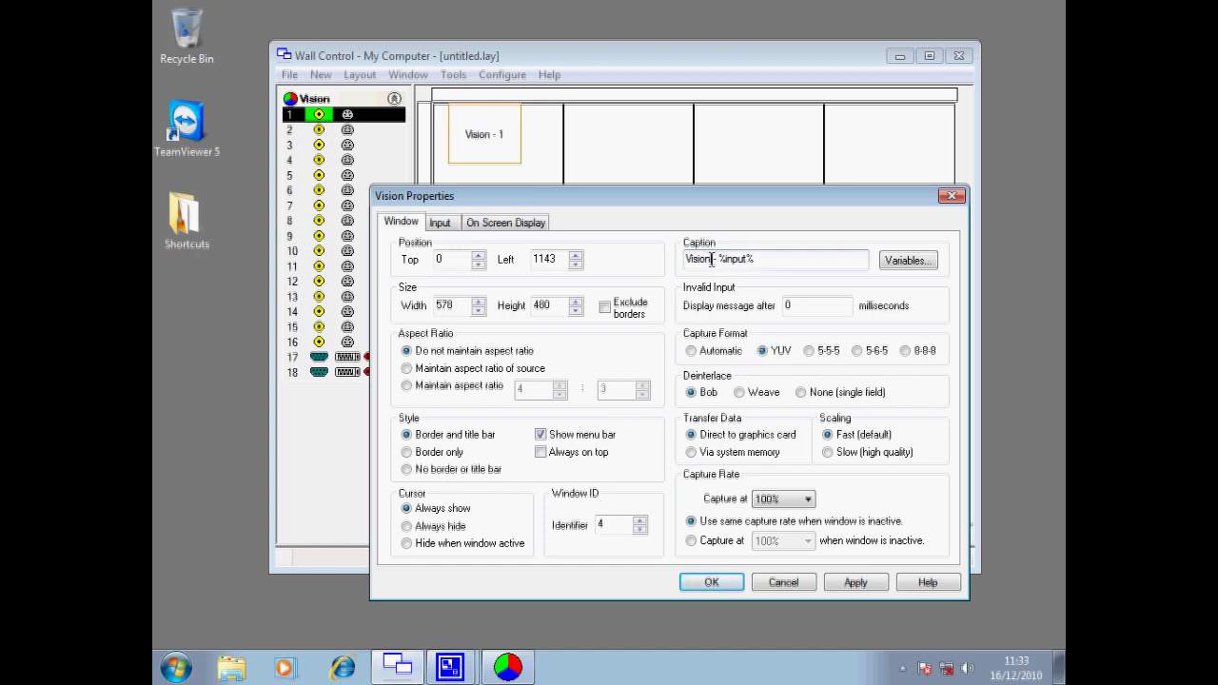
Change the caption to 'Camera - %input%' and apply it.
{"action": "key", "text": "Delete"}
{"action": "key", "text": "Delete"}
{"action": "key", "text": "Delete"}
{"action": "key", "text": "Delete"}
{"action": "key", "text": "Delete"}
{"action": "key", "text": "Delete"}
{"action": "key", "text": "Delete"}
{"action": "type", "text": "Camera"}
{"action": "left_click", "coordinate": [856, 583]}
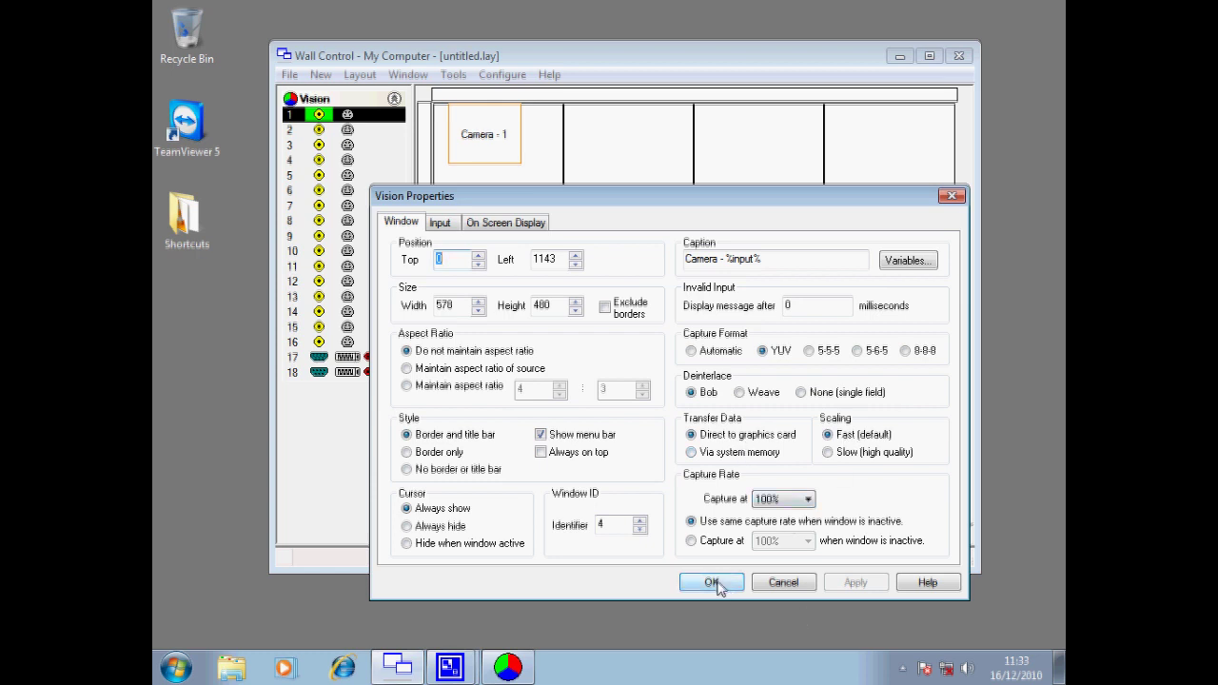
Go to the Input tab and then the On Screen Display settings.
{"action": "left_click", "coordinate": [453, 229]}
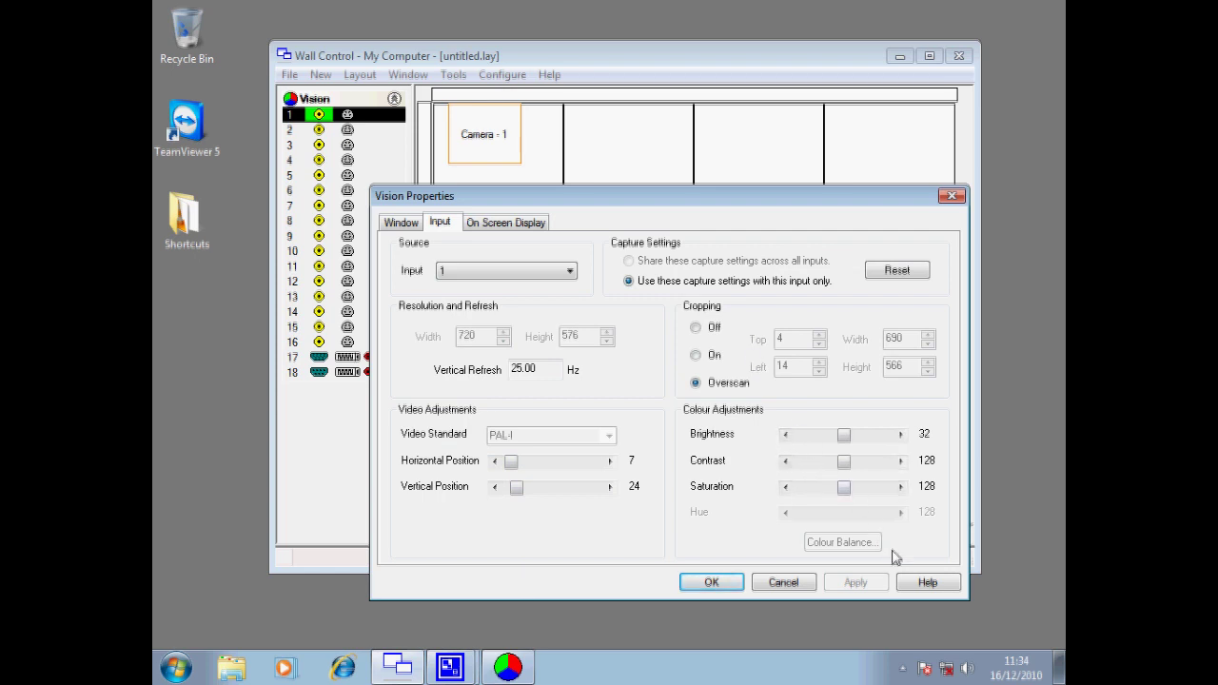
{"action": "left_click", "coordinate": [494, 229]}
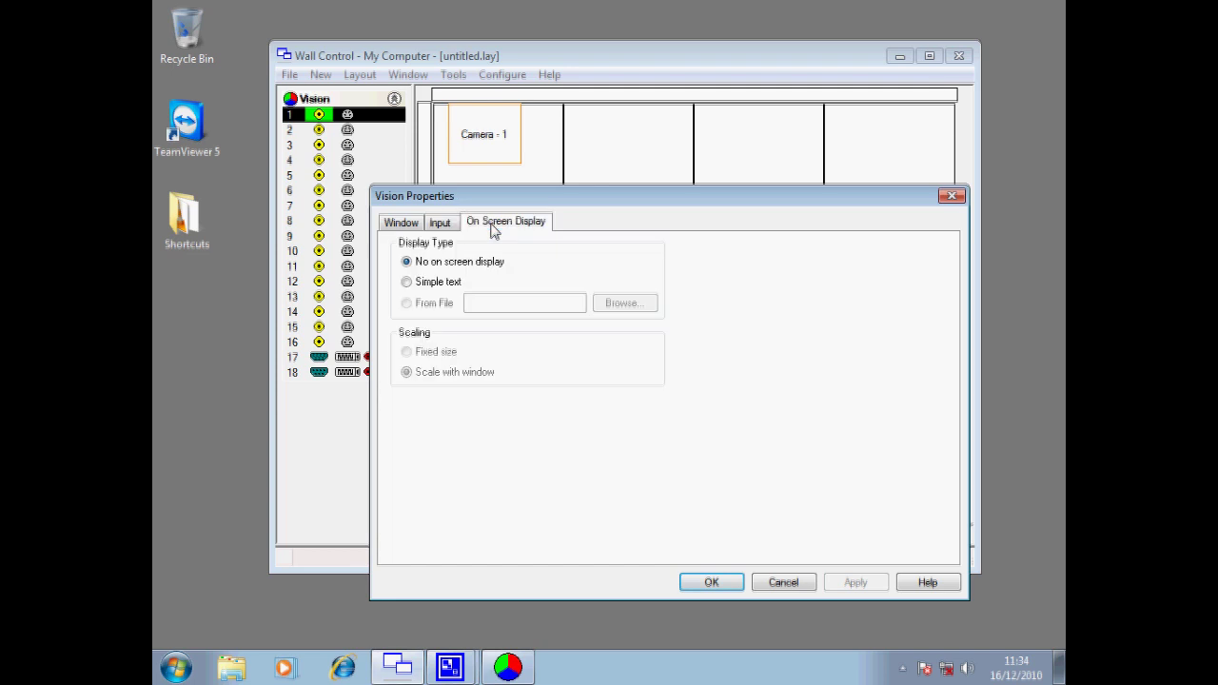
Choose Simple text display and enter the label 'camera 1 / tv feed'.
{"action": "left_click", "coordinate": [451, 285]}
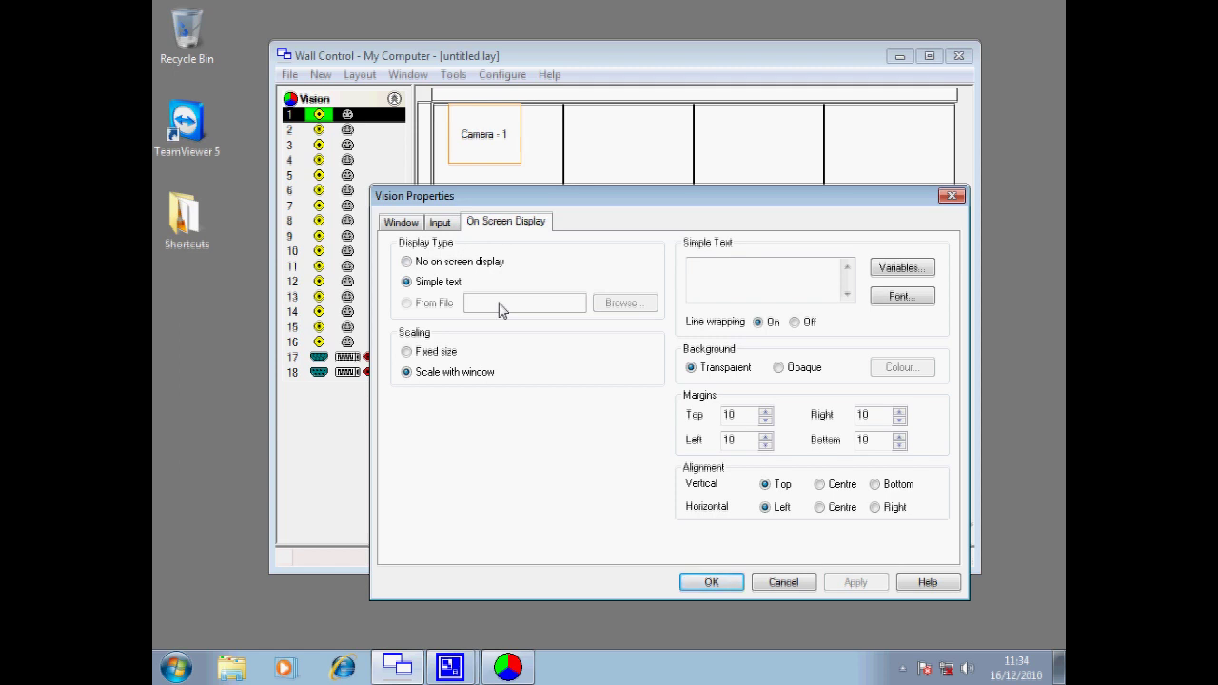
{"action": "left_click", "coordinate": [760, 282]}
{"action": "type", "text": "camer"}
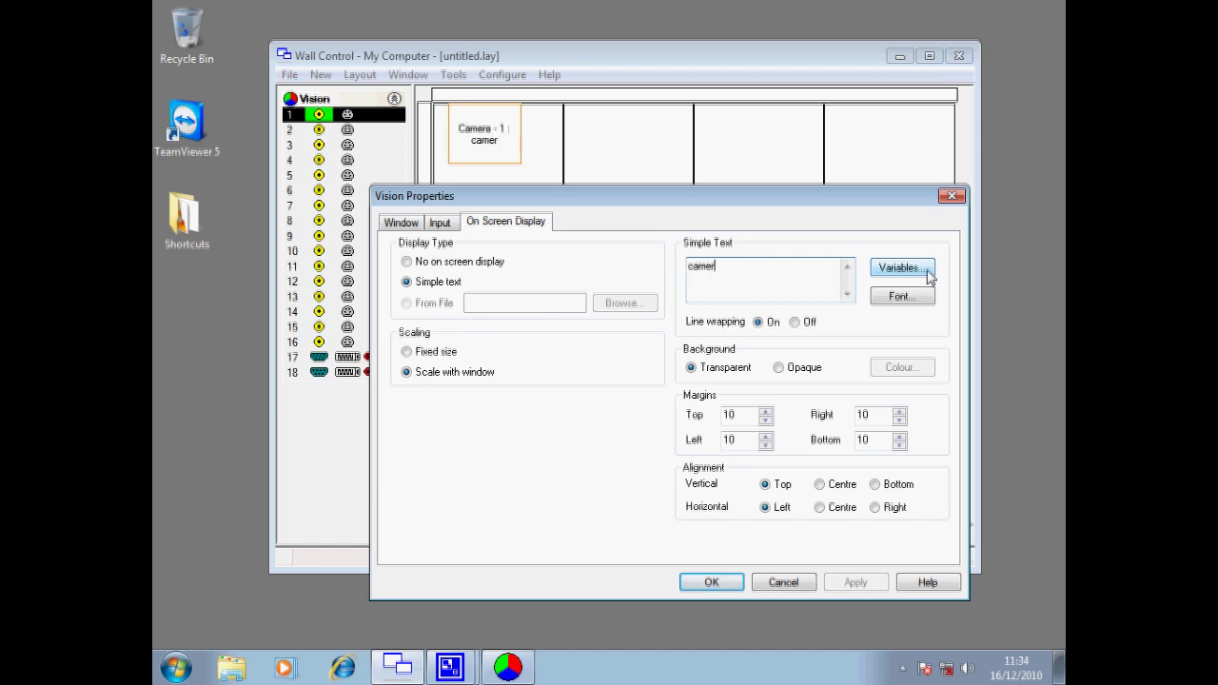
{"action": "type", "text": "a 1 / tv feed"}
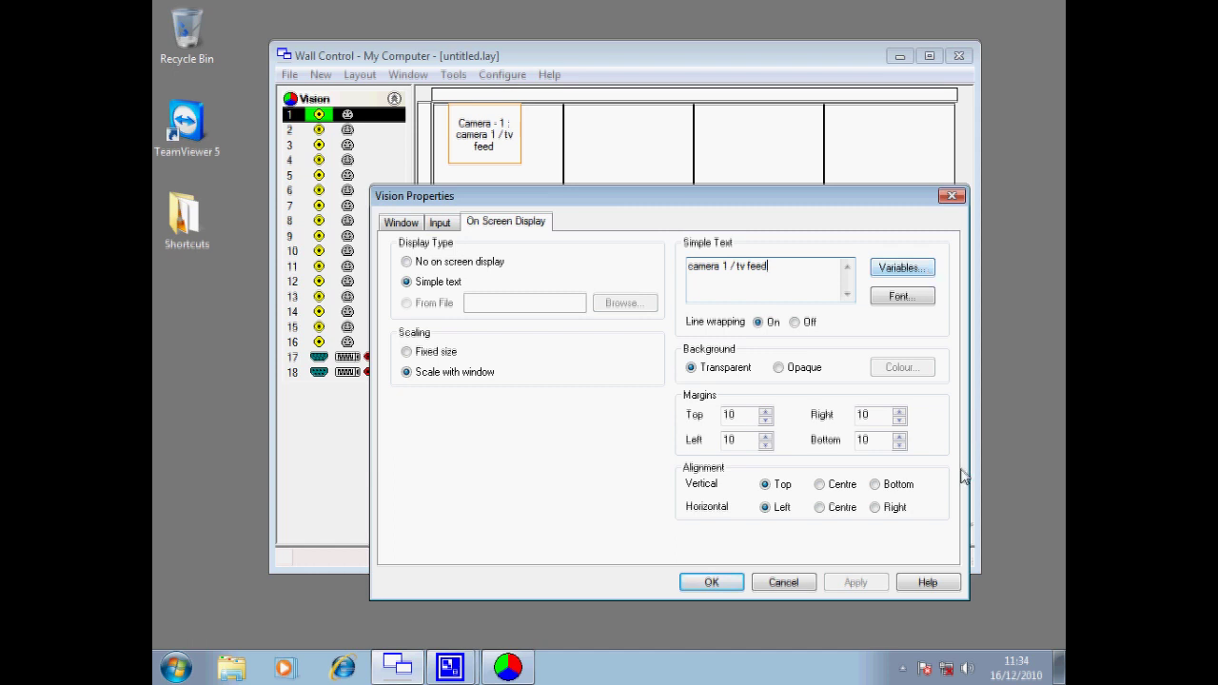
Confirm the Vision Properties so the Camera - 1 tile shows the overlay 'camera 1 / tv feed'.
{"action": "left_click", "coordinate": [712, 583]}
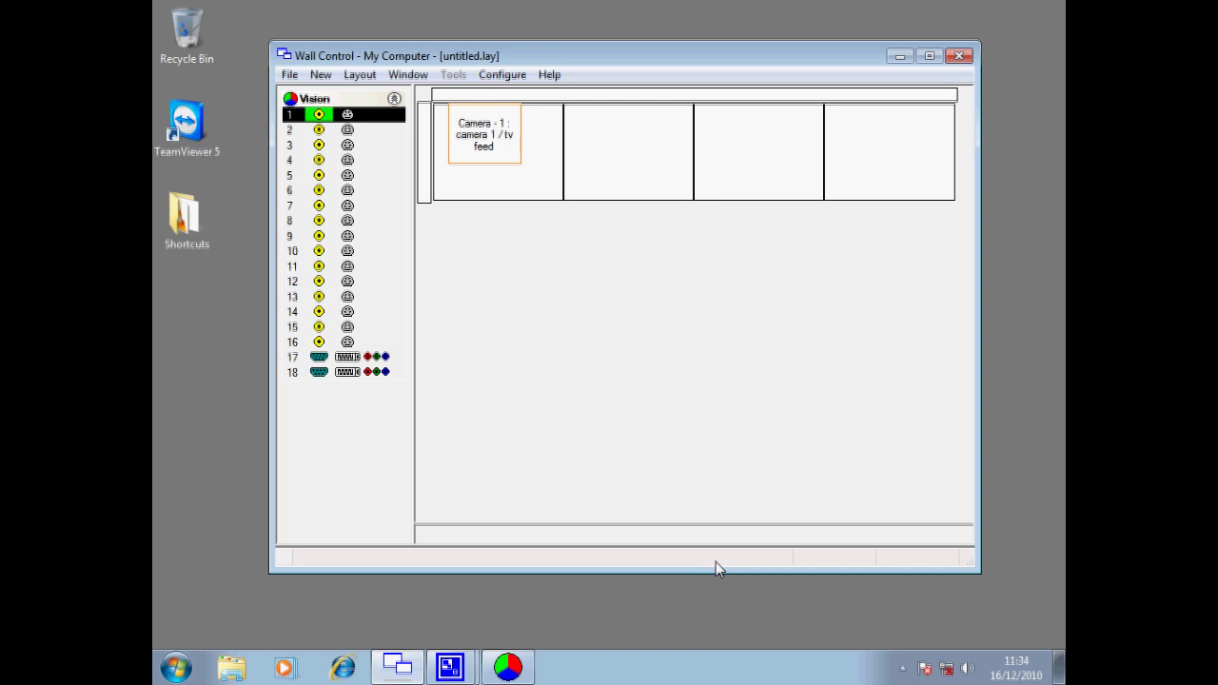